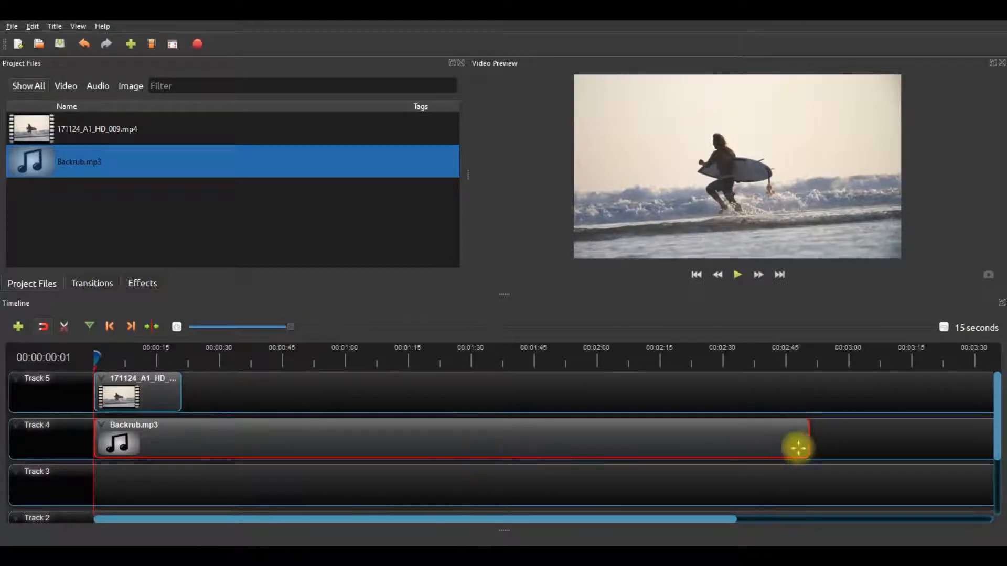
Step: Trim the end of the Backrub.mp3 clip on Track 4 to about the video clip's length and play the result
left_click_drag(808, 443, 184, 441)
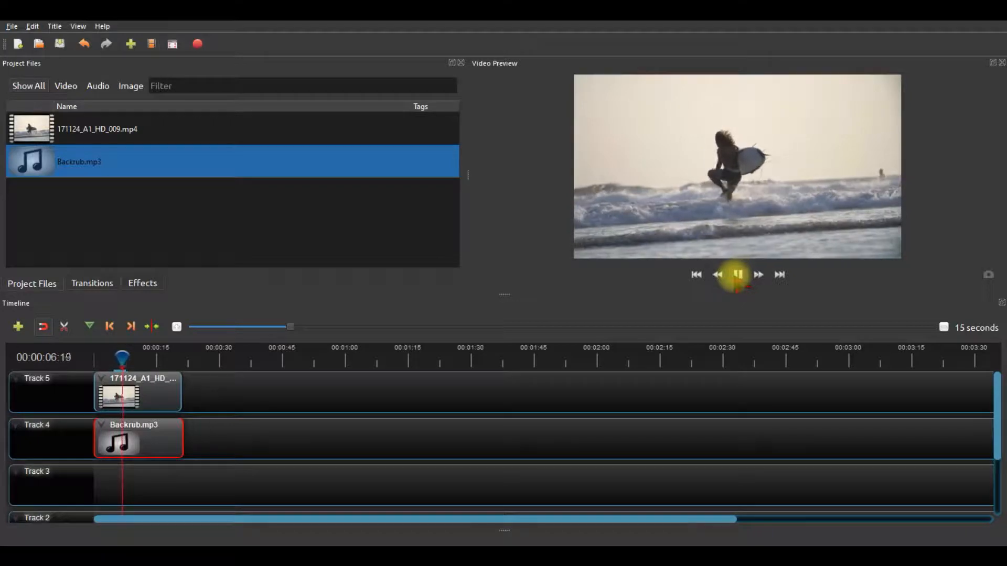
left_click(736, 274)
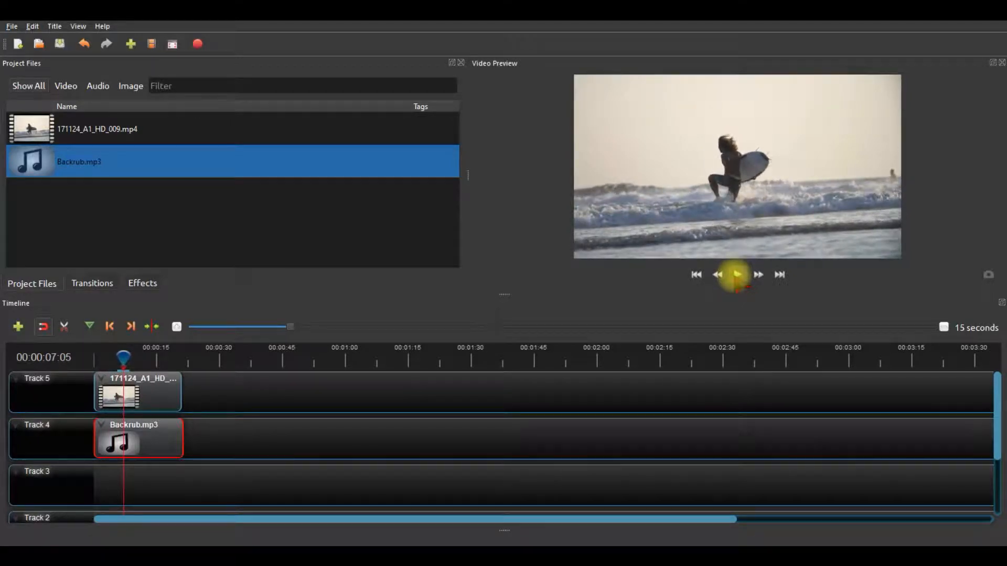
Step: Show the audio waveform on the Backrub.mp3 clip on Track 4
left_click(177, 327)
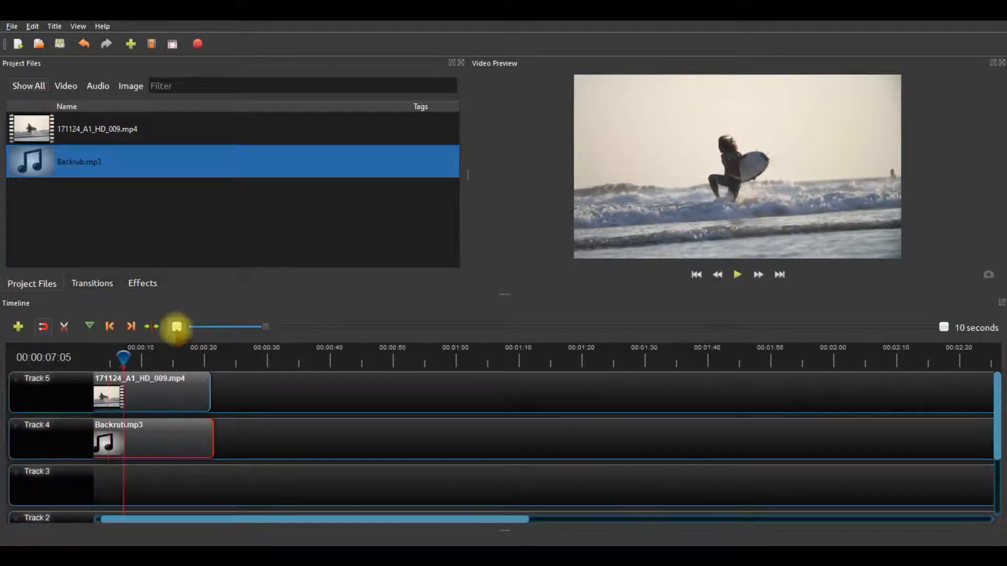
left_click(177, 327)
left_click(177, 327)
left_click(177, 327)
left_click_drag(139, 519, 79, 518)
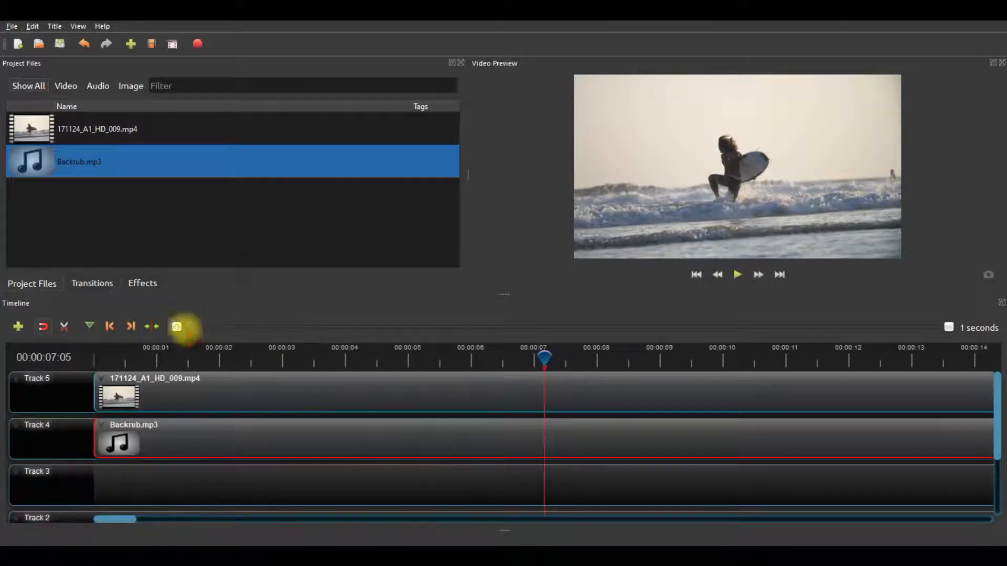
left_click(950, 327)
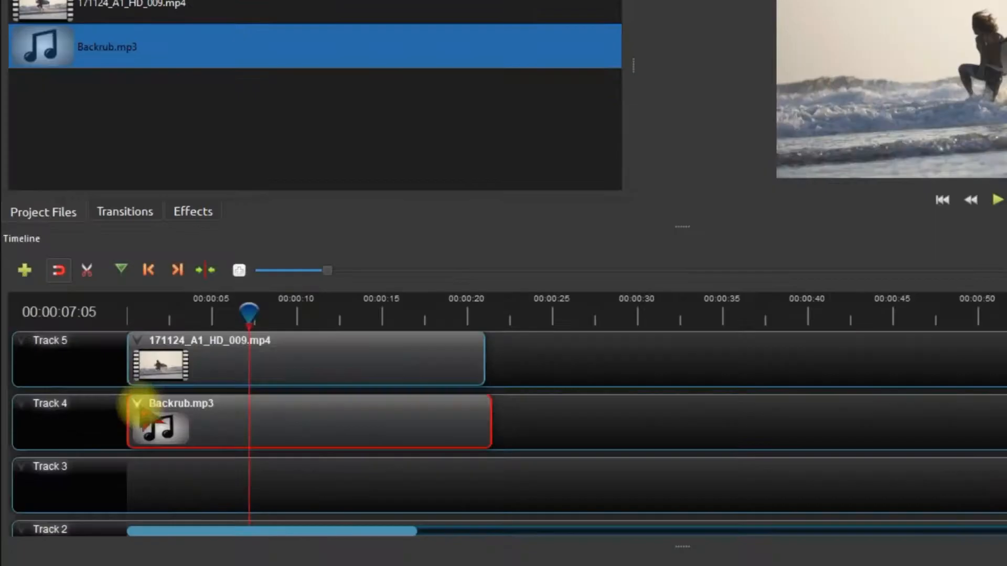
right_click(137, 408)
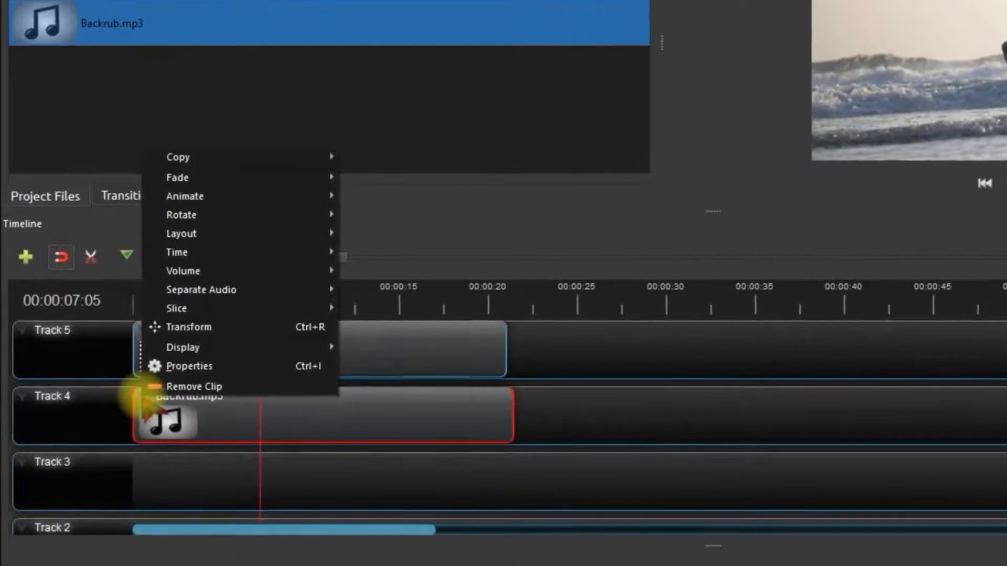
mouse_move(232, 345)
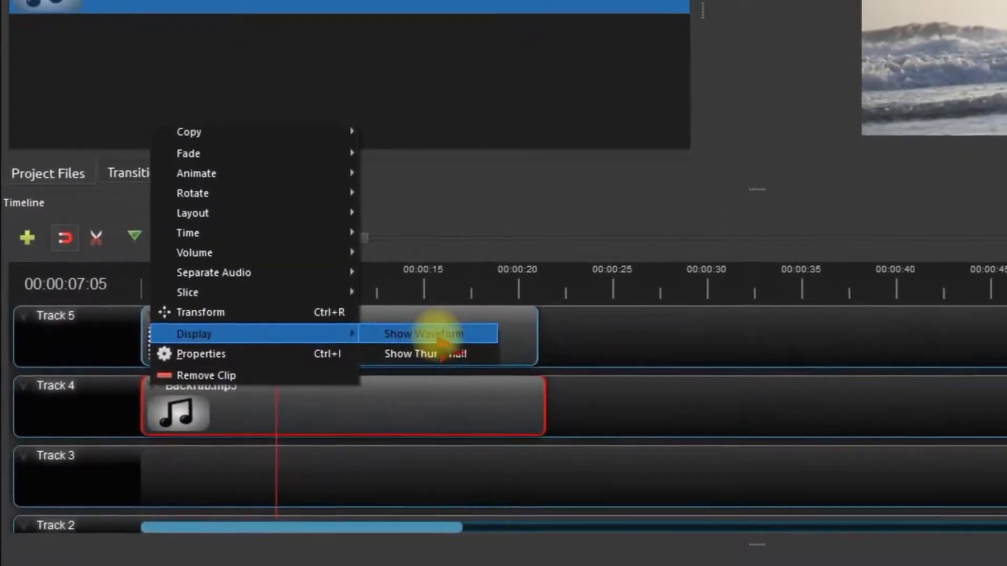
left_click(443, 335)
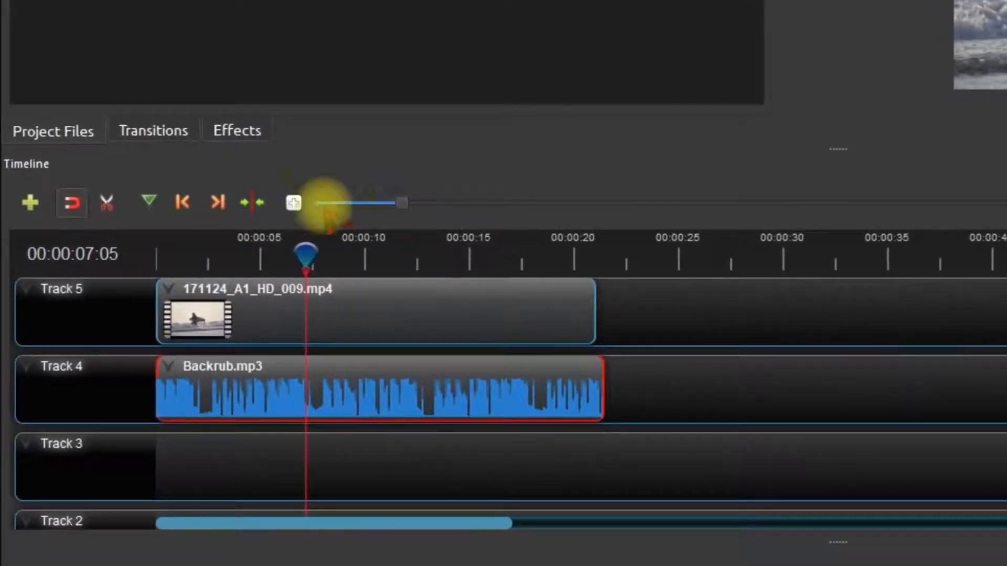
Step: Play the music from the waveform gap at about 00:00:02:15 to check where the beat resumes
left_click(294, 201)
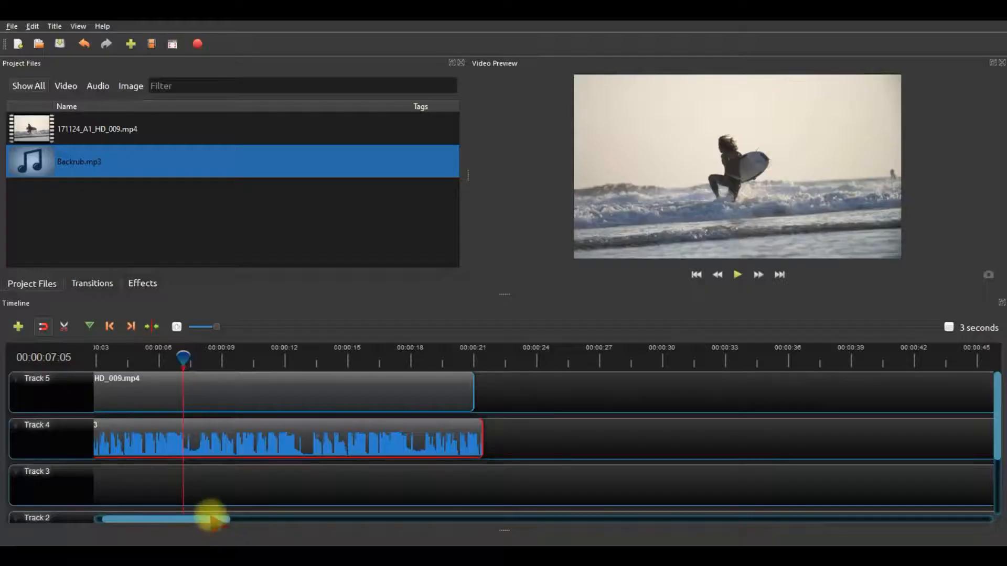
left_click_drag(353, 523, 180, 523)
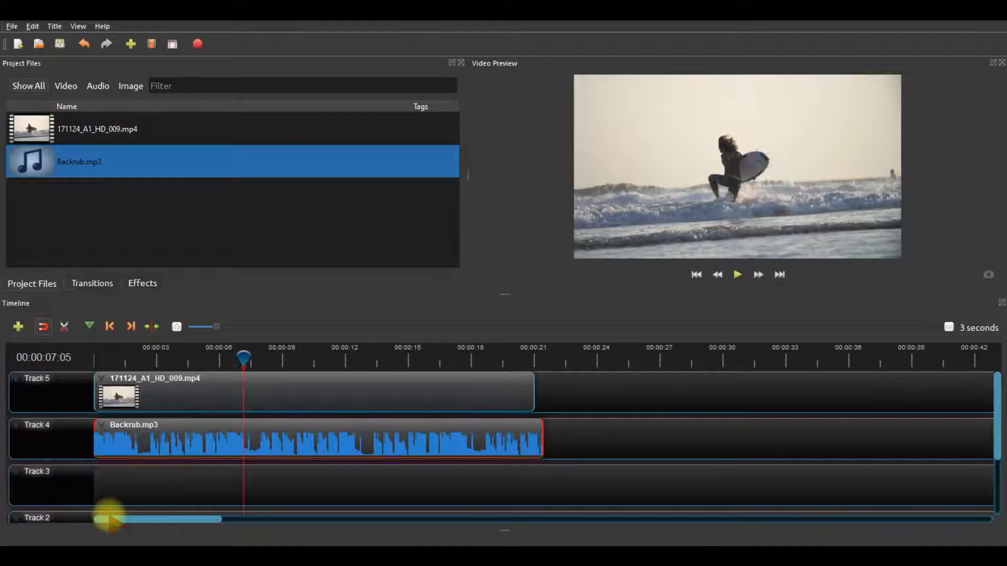
left_click_drag(243, 353, 148, 360)
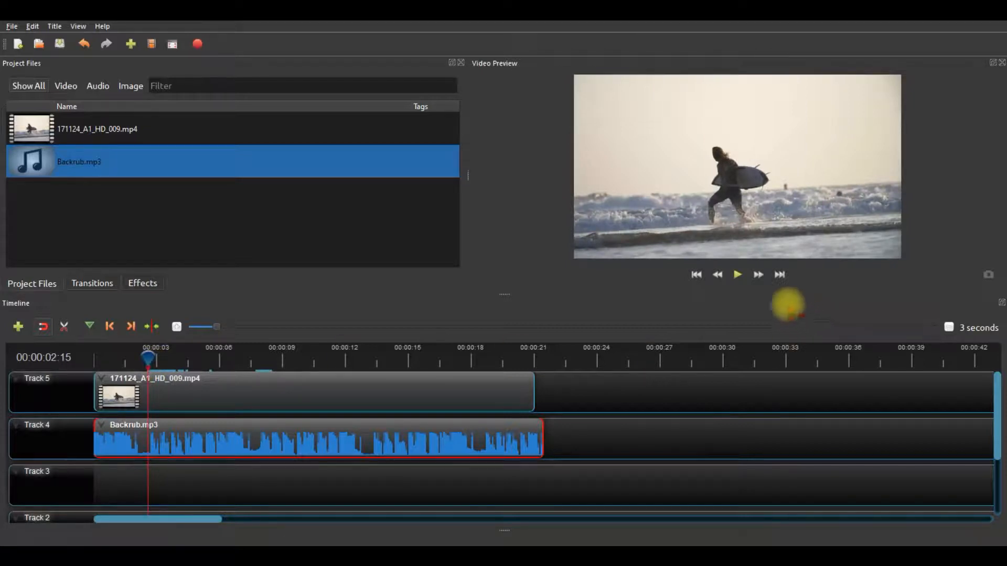
left_click(737, 274)
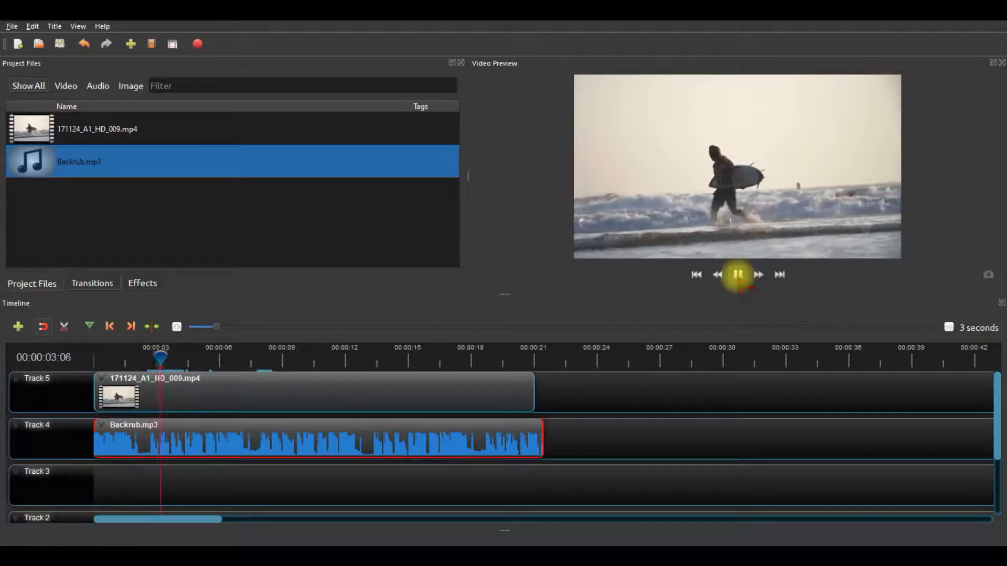
left_click(737, 274)
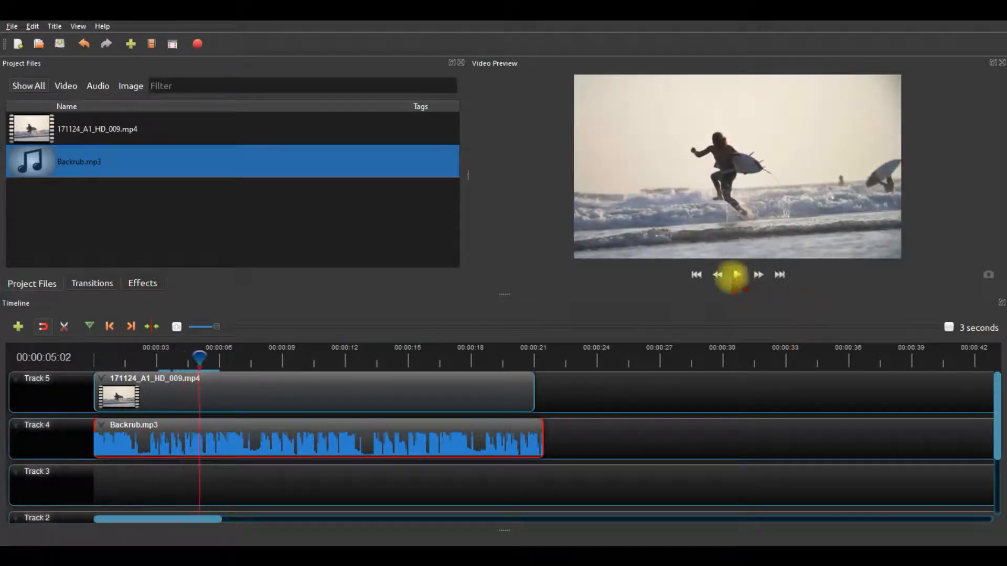
Step: Split the surfer video clip on Track 5 at 00:00:02:13 with the razor tool
left_click_drag(202, 358, 147, 362)
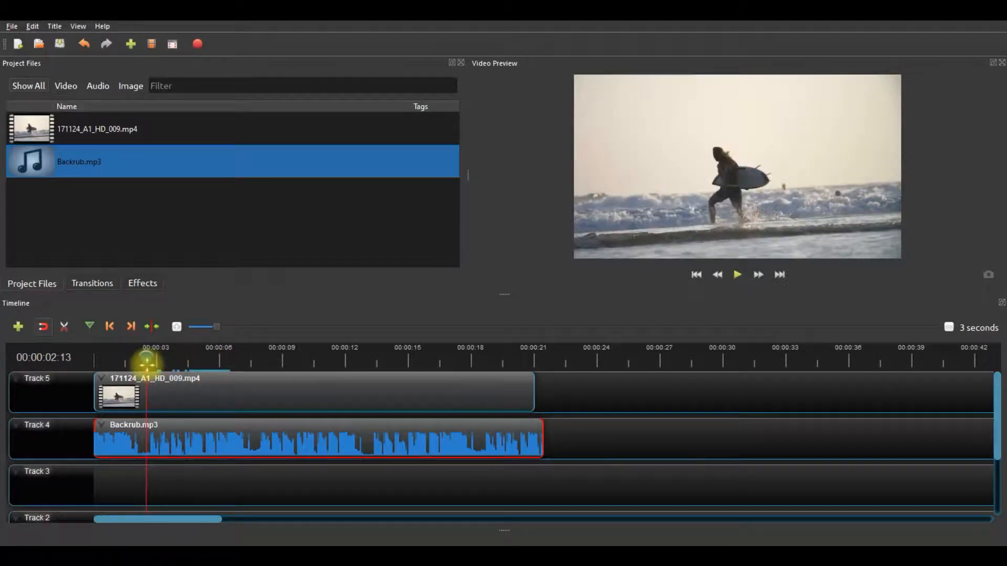
left_click(147, 388)
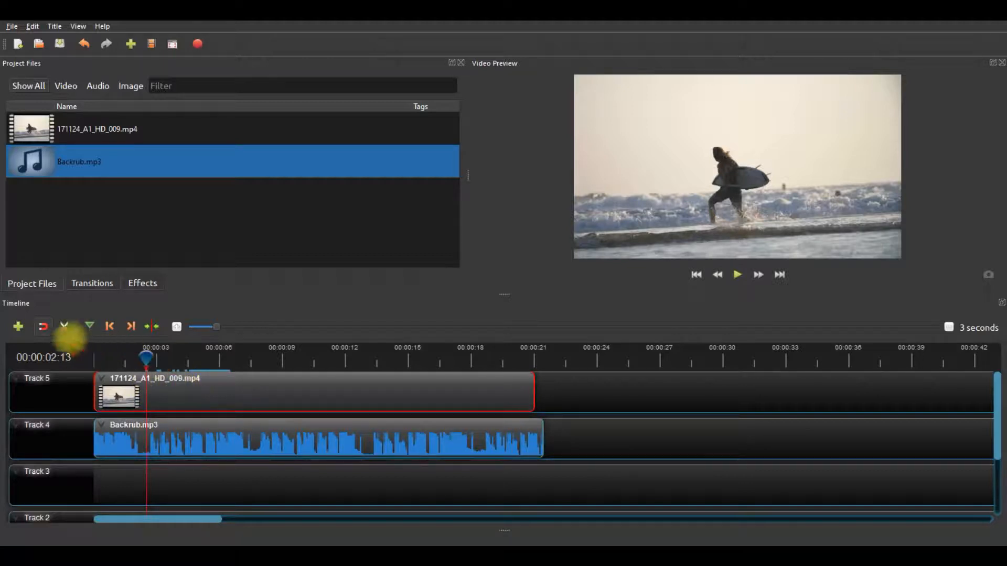
left_click(64, 326)
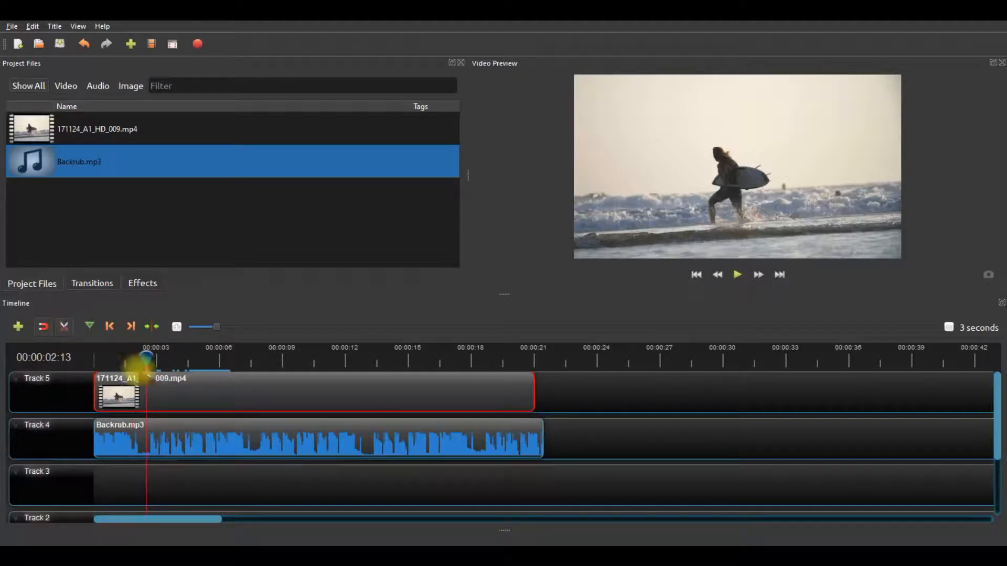
left_click(147, 388)
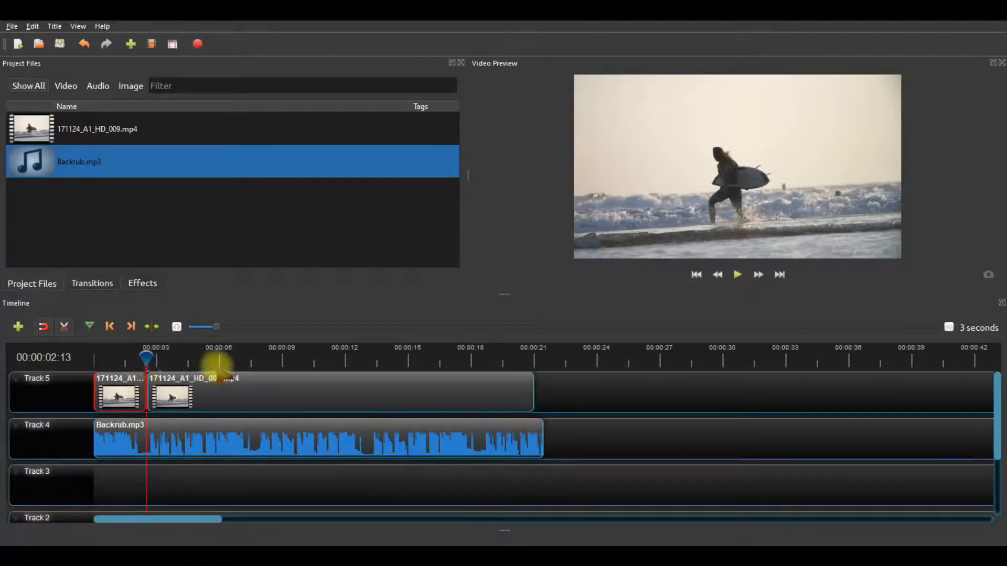
Step: Split the remaining video clip on Track 5 at 00:00:04:08 and switch the razor tool off
left_click_drag(146, 356, 183, 361)
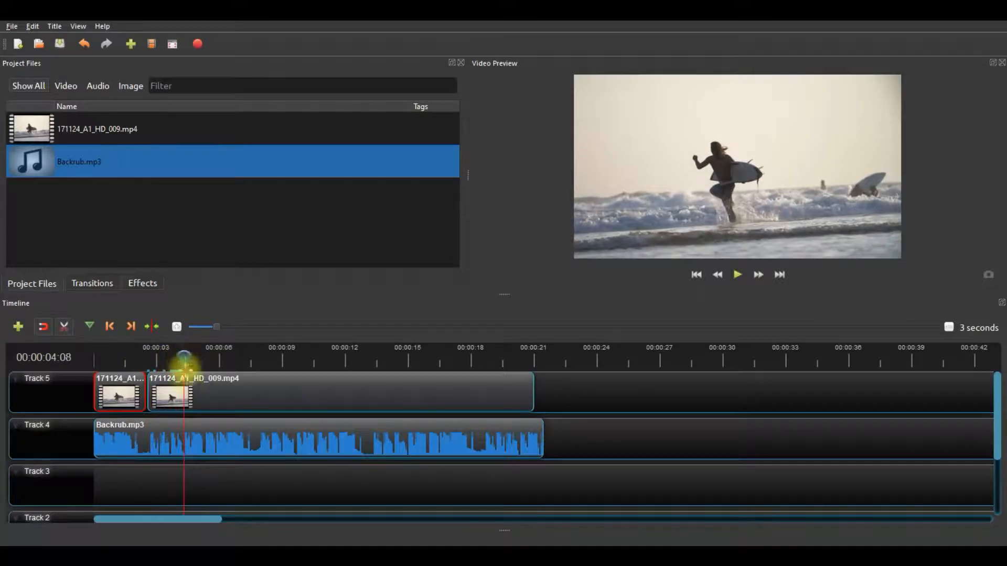
left_click(184, 388)
left_click(63, 326)
Step: Apply the Brightness & Contrast effect to the short middle clip on Track 5 and open the effect's properties
left_click_drag(177, 356, 134, 352)
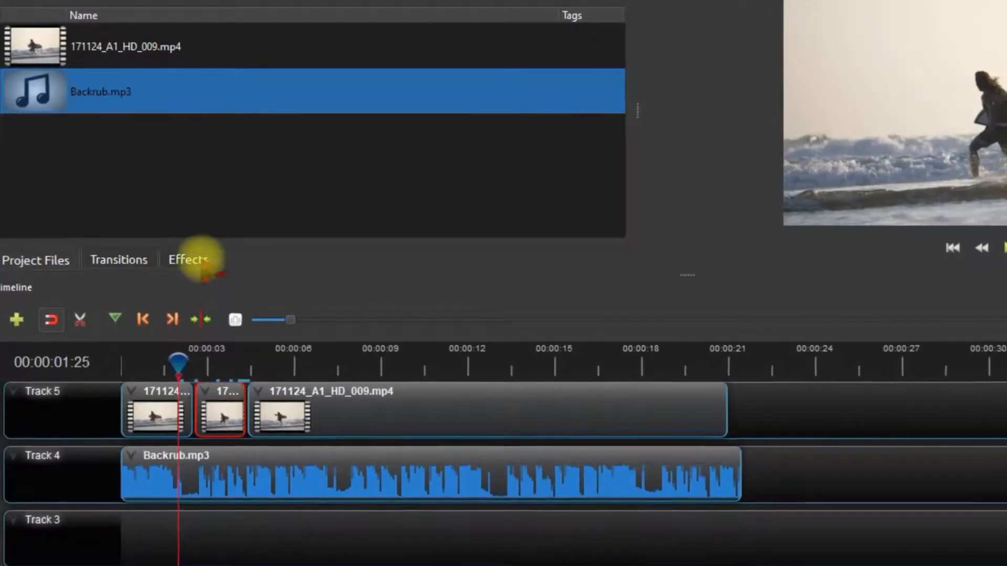
left_click(196, 259)
left_click_drag(223, 35, 231, 443)
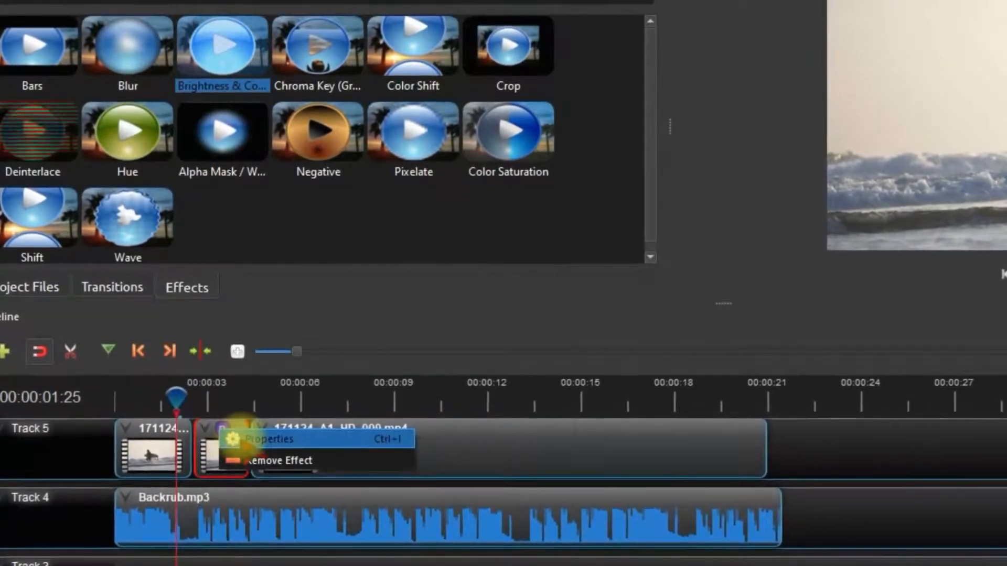
left_click(239, 439)
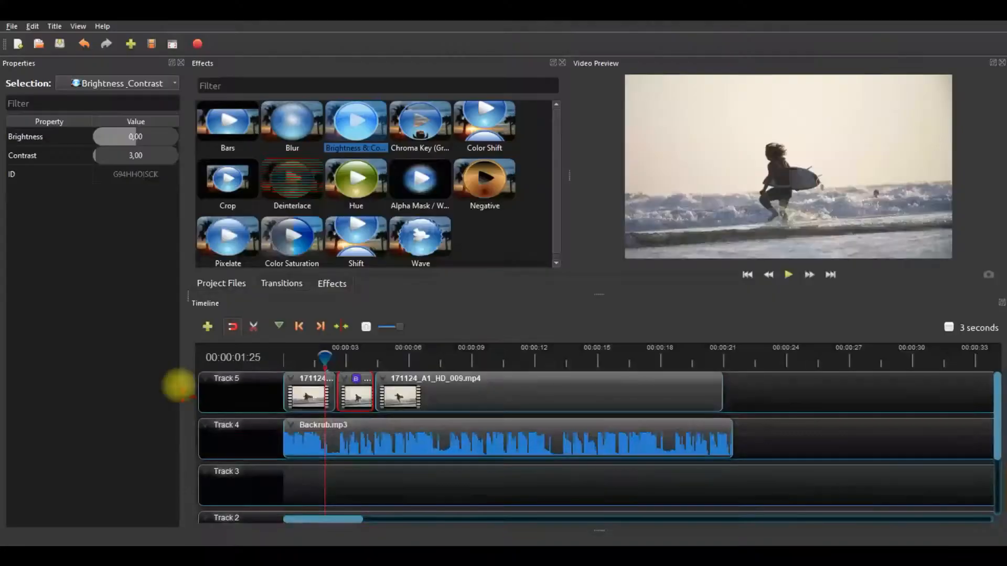
Step: Keyframe the middle clip's brightness to 1 at 00:00:02:17 and to 0 at 00:00:02:24
left_click_drag(326, 357, 340, 360)
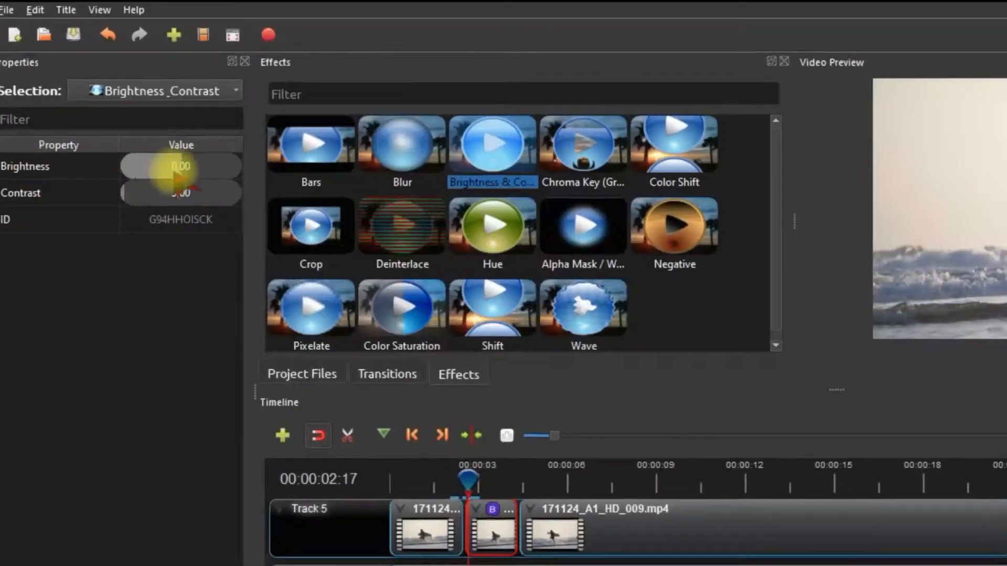
double_click(178, 166)
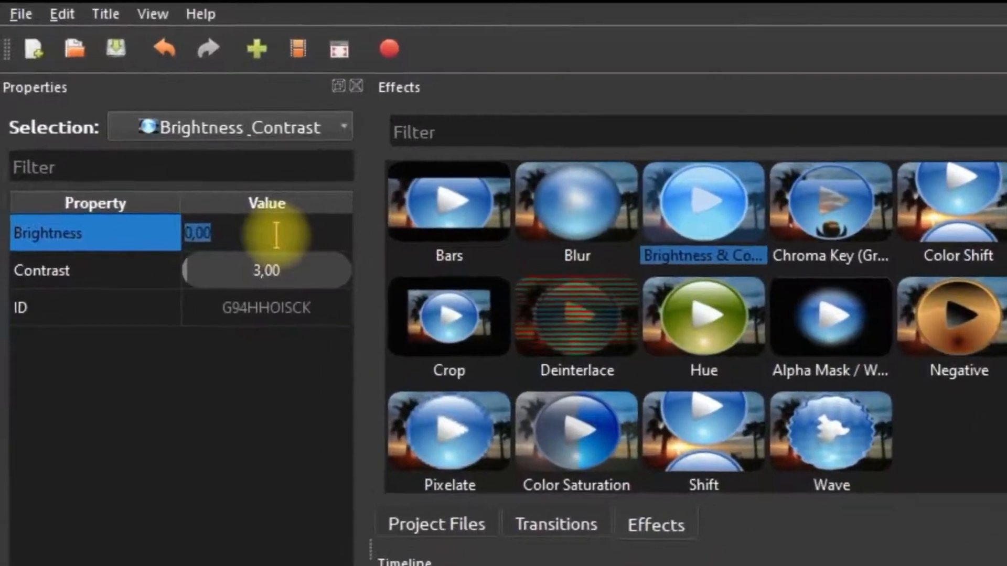
type("1")
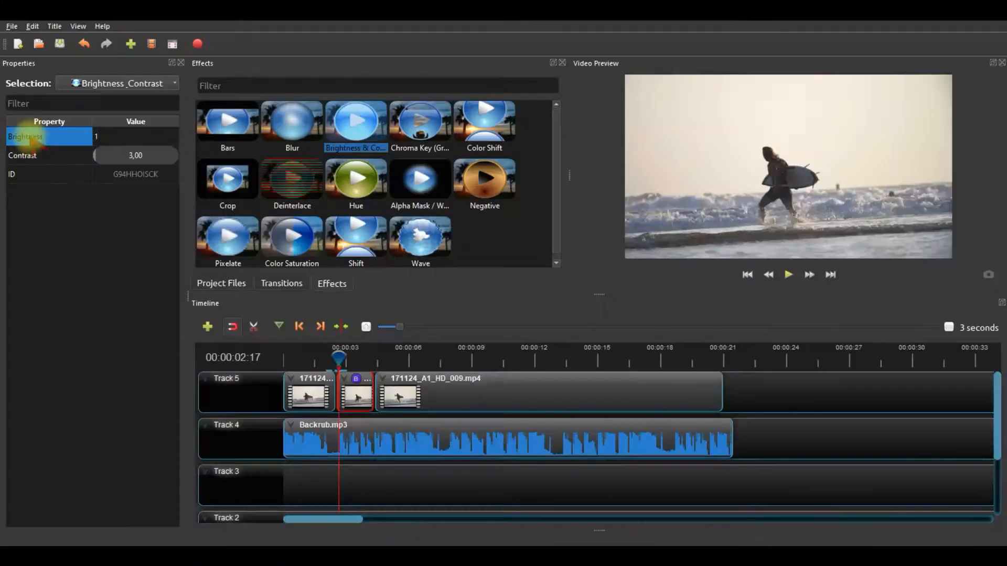
key("Return")
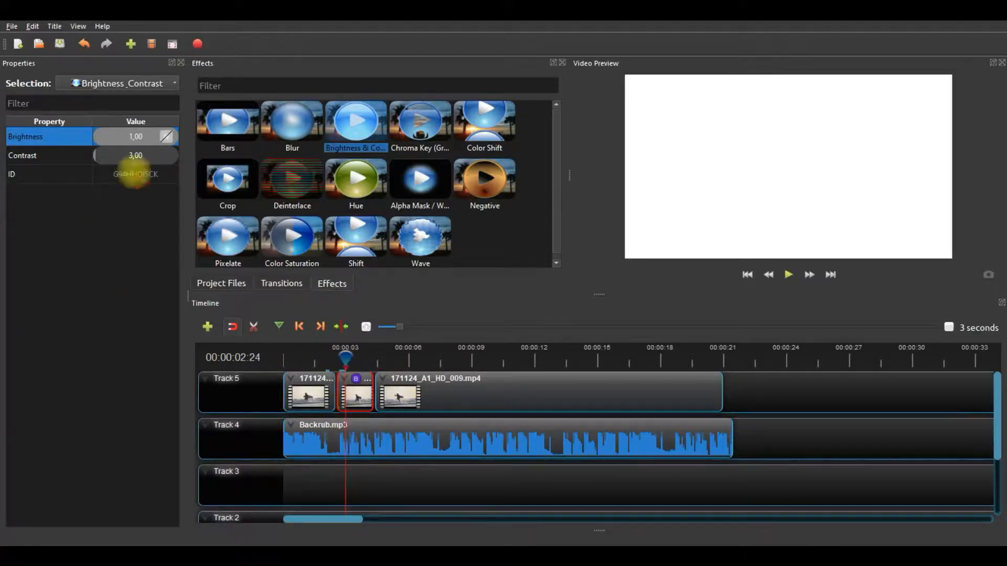
double_click(138, 138)
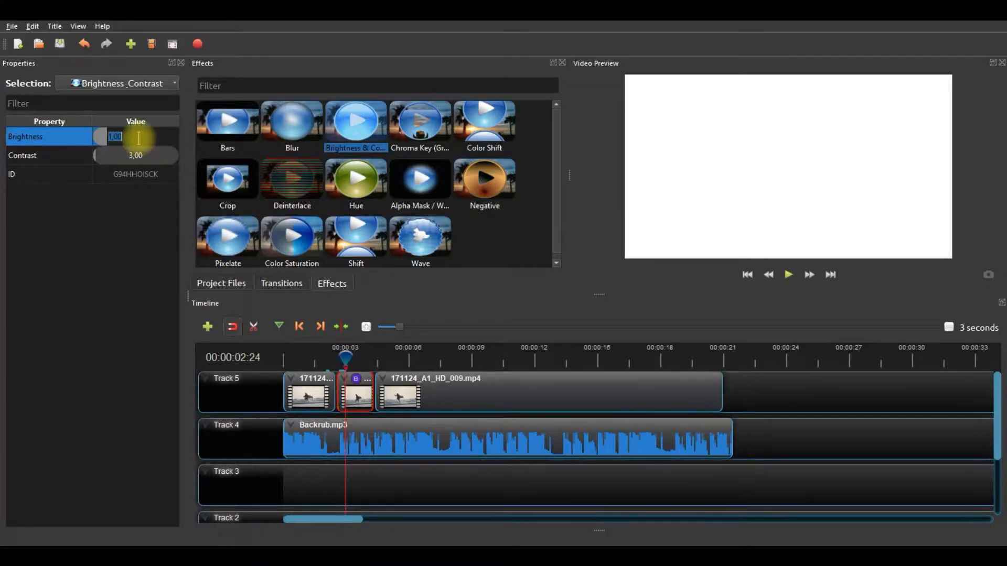
key("Return")
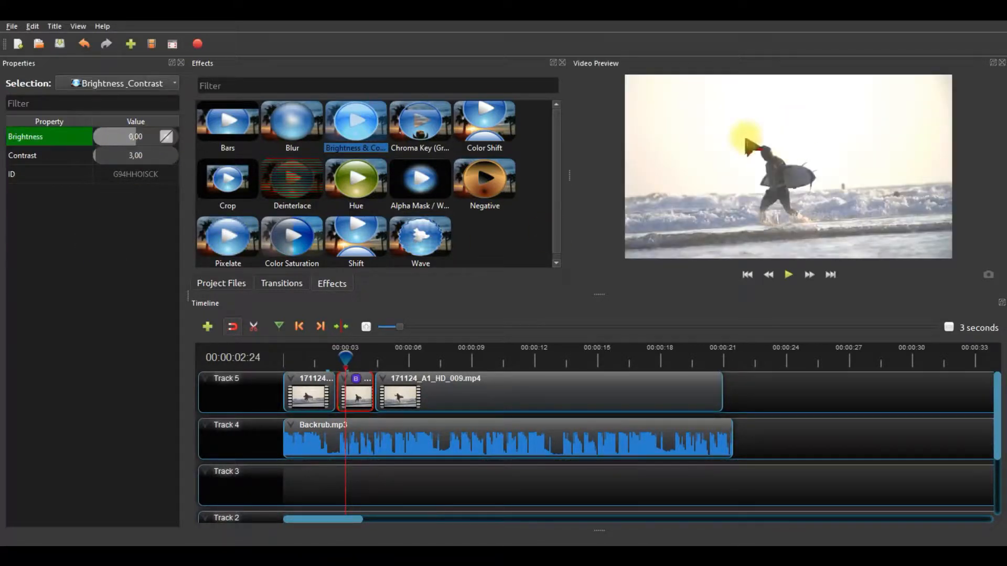
Step: Keyframe the middle clip's brightness to 1 at 00:00:03:07 and to 0 at 00:00:03:11
left_click_drag(346, 354, 353, 355)
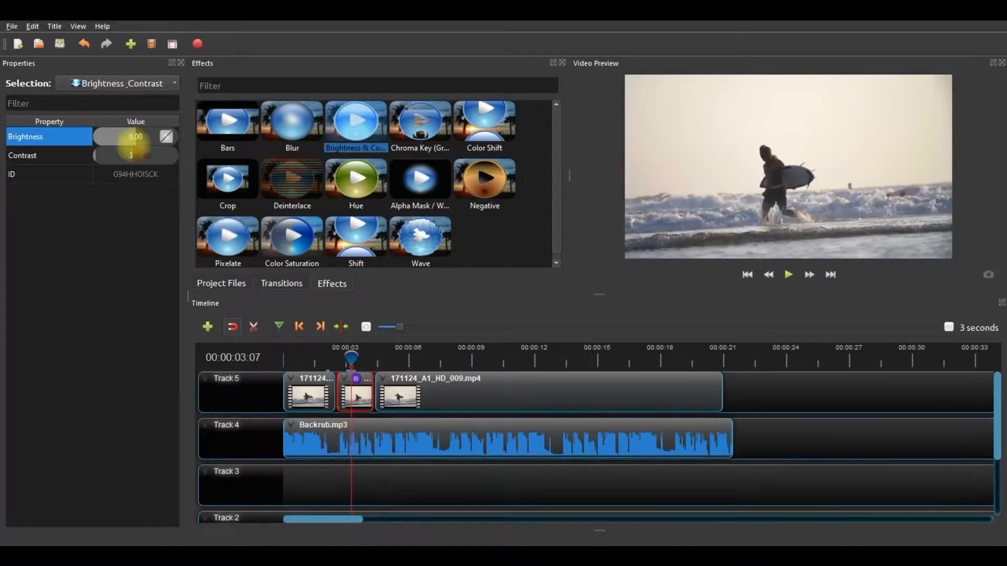
double_click(135, 137)
type("1")
key("Return")
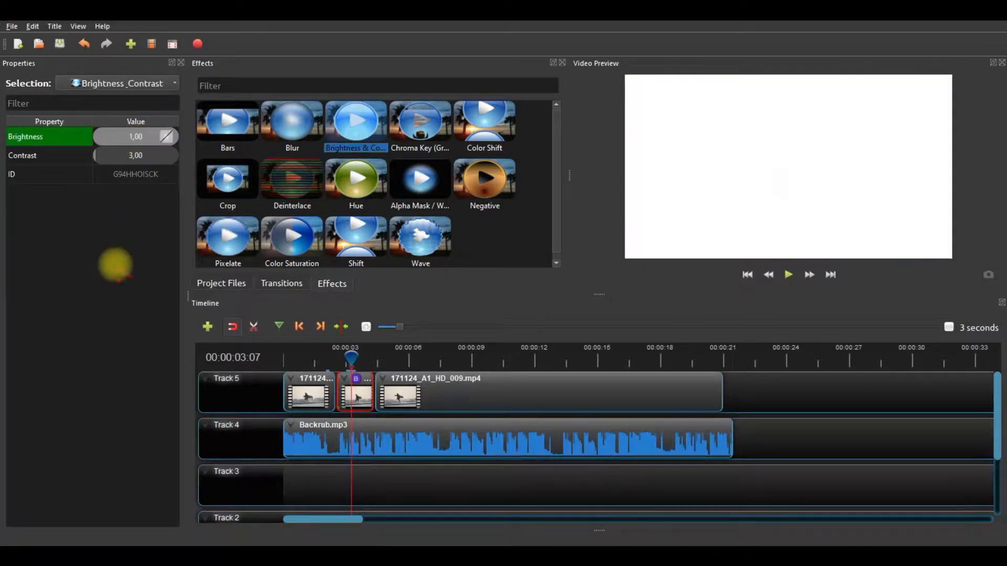
left_click_drag(353, 356, 357, 356)
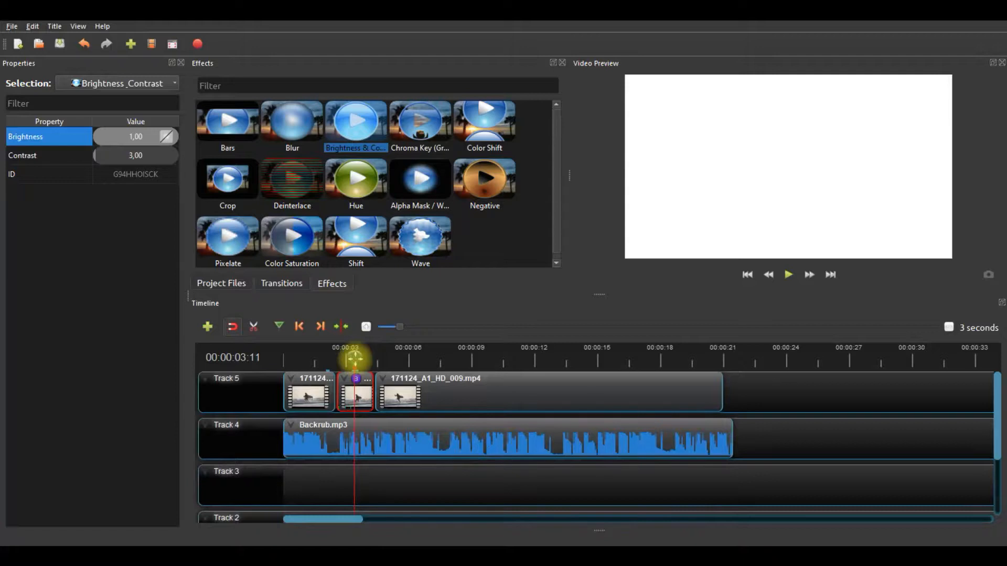
double_click(136, 137)
type("0")
key("Return")
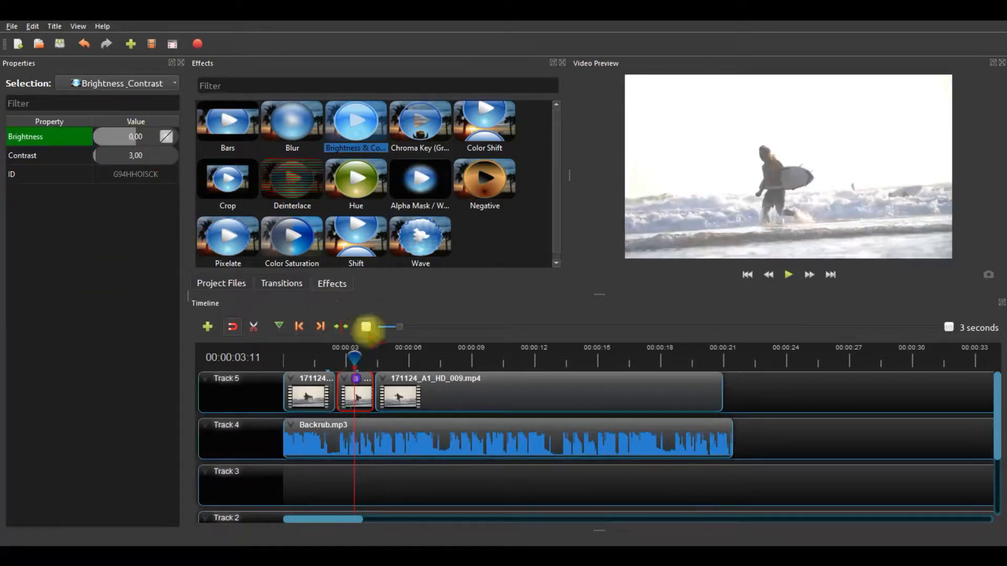
Step: Keyframe the middle clip's brightness to 1 at 00:00:03:18
left_click(356, 357)
left_click_drag(356, 358, 361, 357)
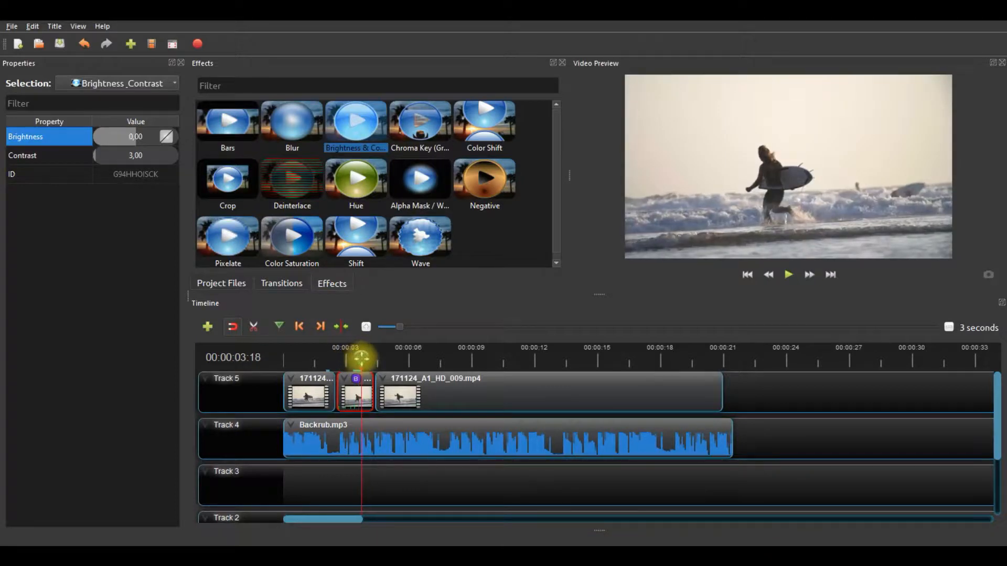
double_click(145, 136)
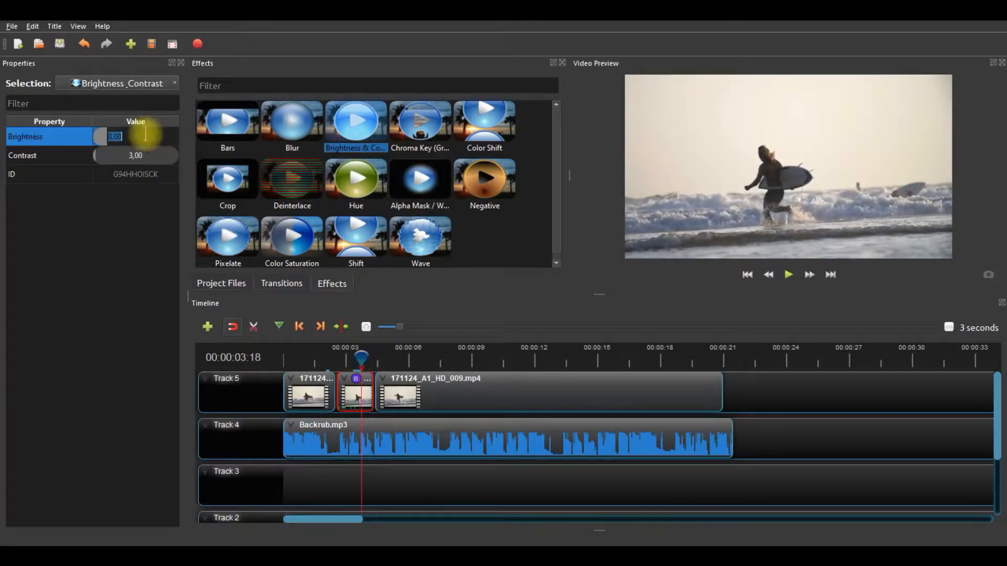
type("1")
key("Return")
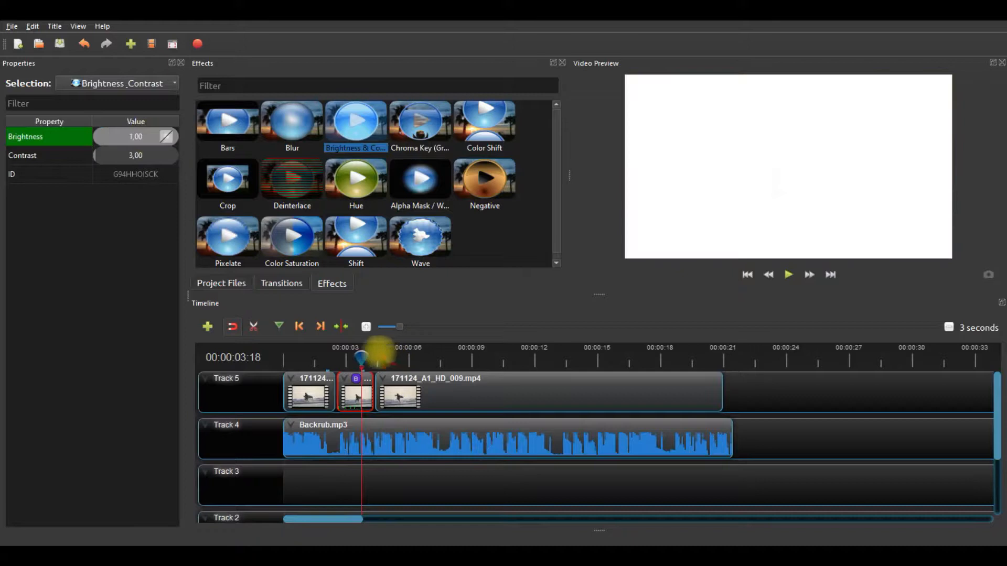
Step: Keyframe the middle clip's brightness to 0 at 00:00:04:01
left_click(361, 351)
left_click_drag(361, 350, 367, 351)
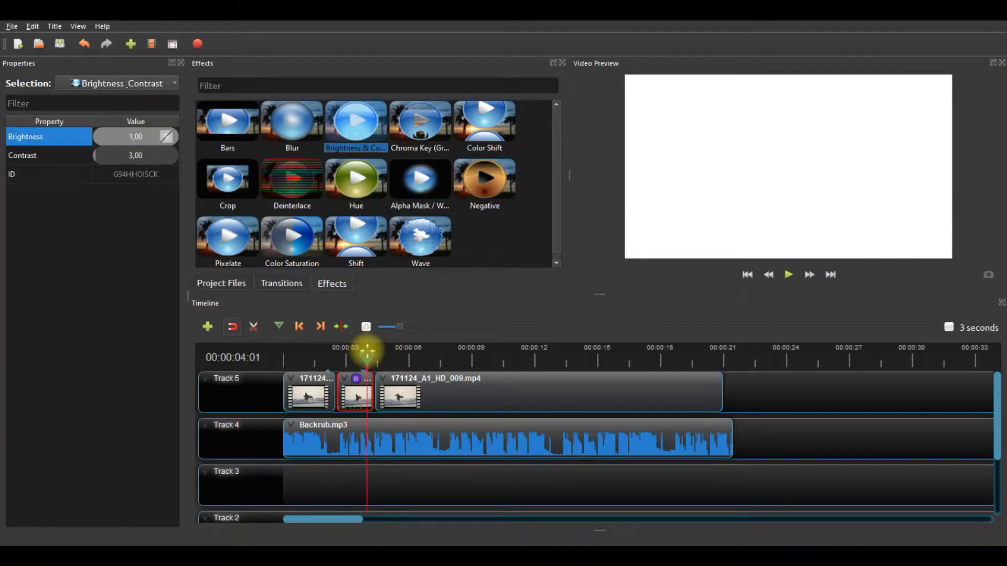
double_click(135, 138)
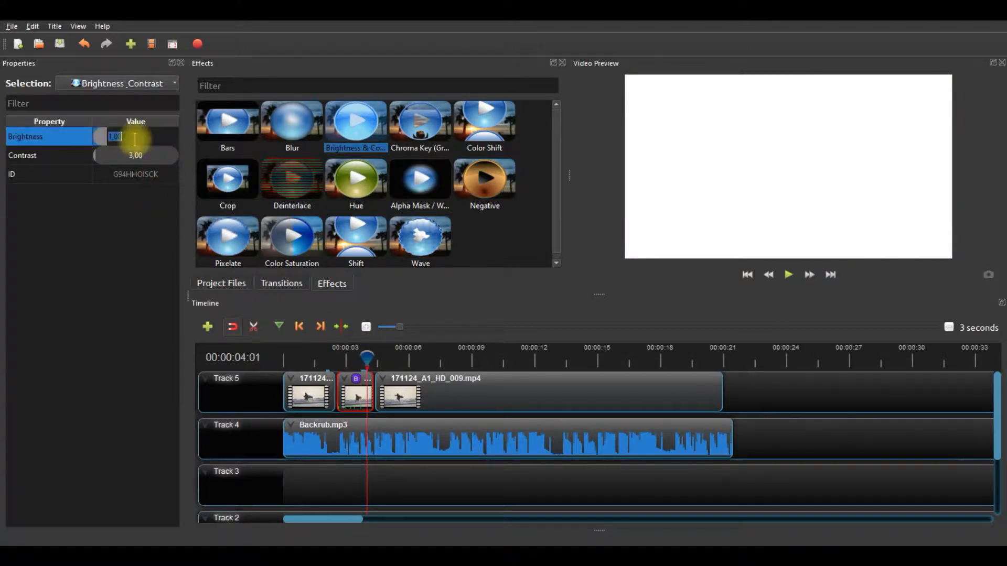
key("Return")
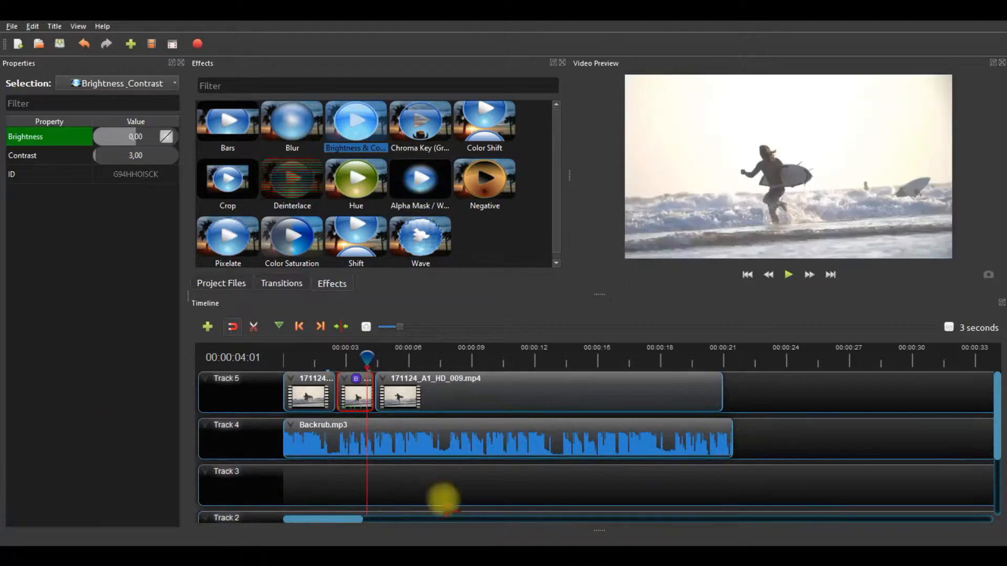
Step: Play the timeline twice from the beginning to past the middle clip to review the brightness flashes against the music
left_click_drag(373, 360, 231, 355)
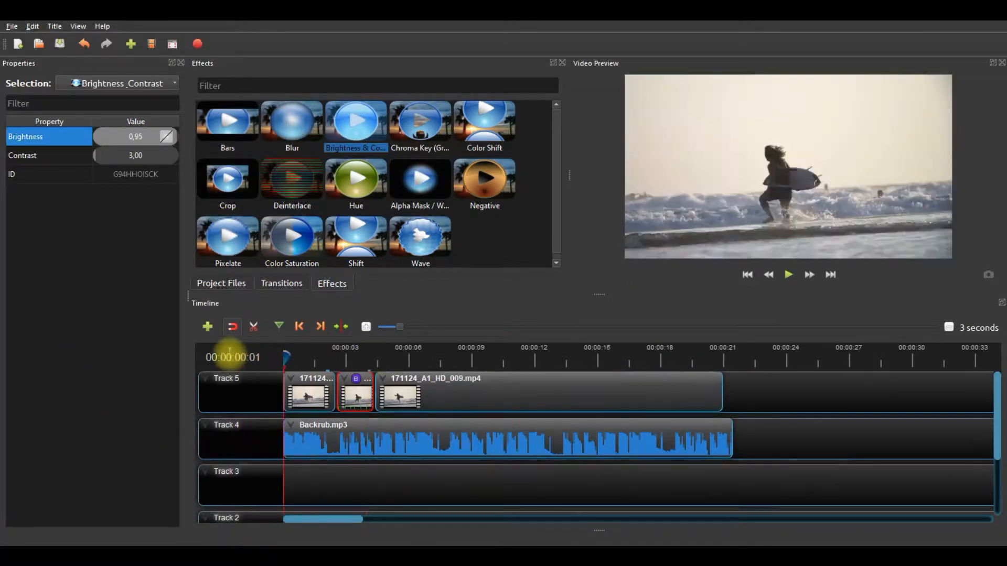
left_click(788, 275)
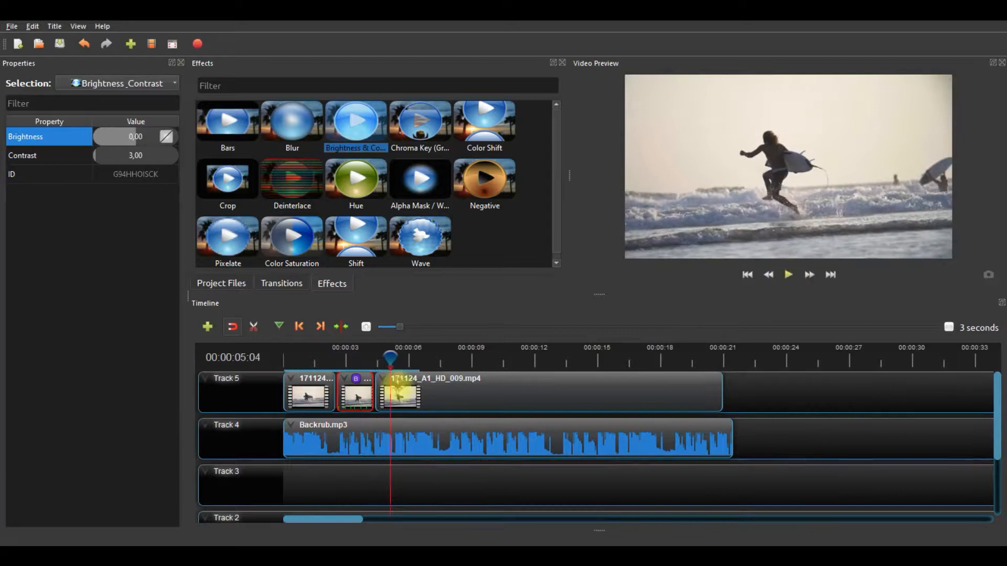
left_click_drag(390, 359, 236, 353)
left_click(788, 274)
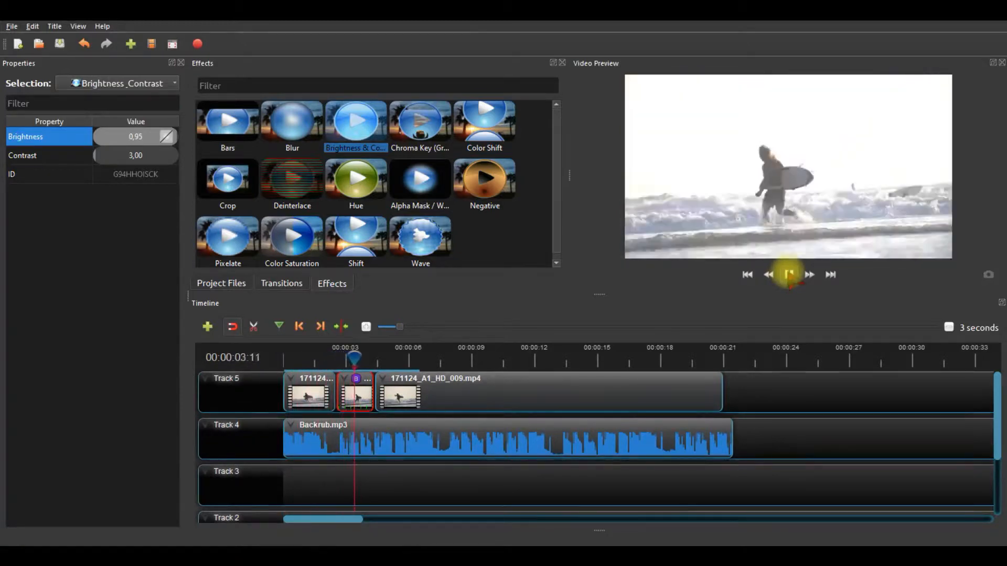
left_click(788, 275)
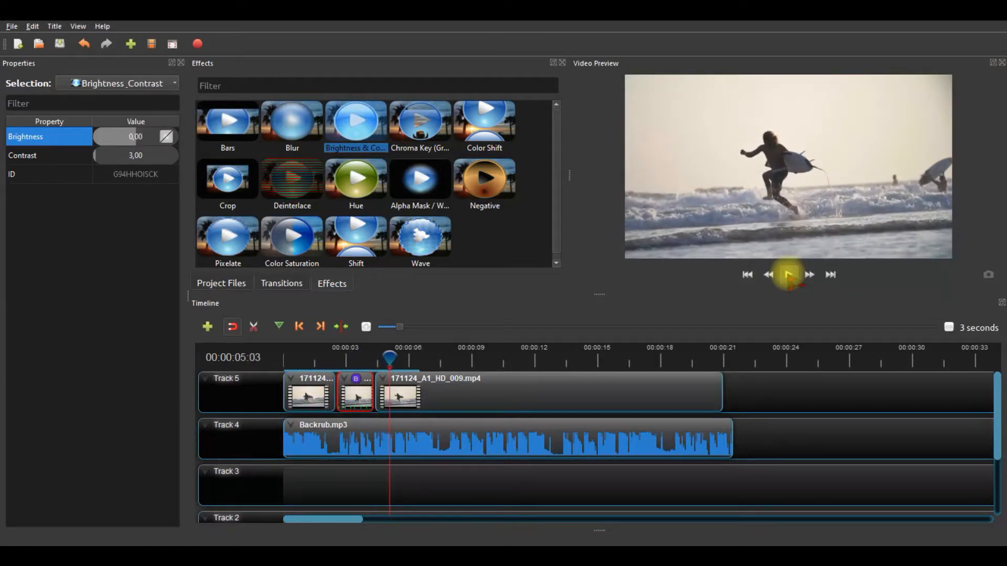